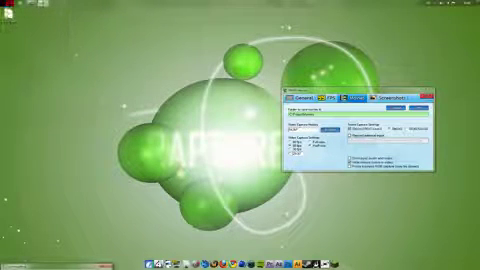
- Move Fraps aside, show its General page with registration details, and launch WeGame
{"action": "left_click_drag", "start_coordinate": [330, 95], "coordinate": [261, 81]}
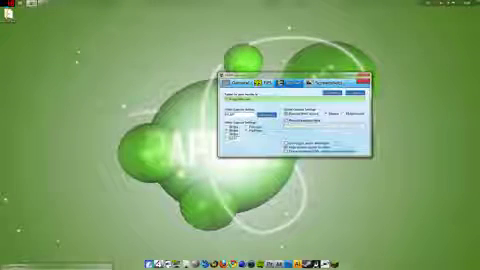
{"action": "left_click", "coordinate": [240, 82]}
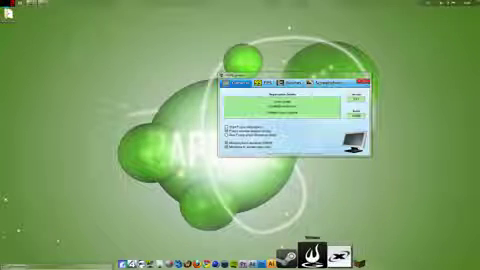
{"action": "left_click", "coordinate": [310, 255]}
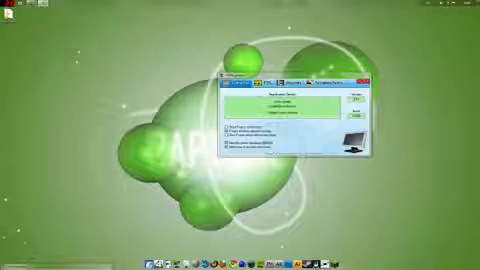
- Arrange the Fraps and WeGame windows side by side while browsing WeGame's Home page
{"action": "left_click_drag", "start_coordinate": [300, 82], "coordinate": [398, 66]}
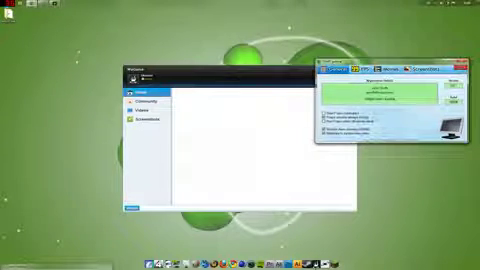
{"action": "left_click_drag", "start_coordinate": [278, 70], "coordinate": [235, 66]}
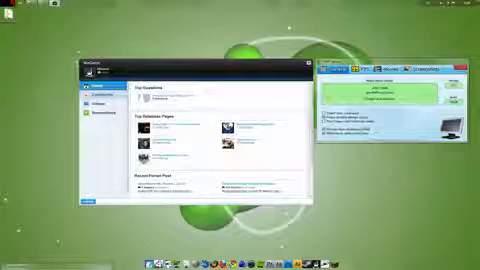
{"action": "mouse_move", "coordinate": [200, 63]}
{"action": "left_mouse_down"}
{"action": "mouse_move", "coordinate": [165, 66]}
{"action": "mouse_move", "coordinate": [195, 64]}
{"action": "left_mouse_up"}
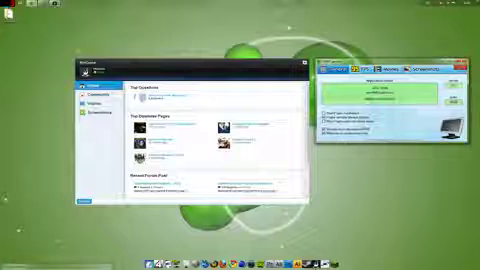
{"action": "left_click_drag", "start_coordinate": [390, 66], "coordinate": [205, 70]}
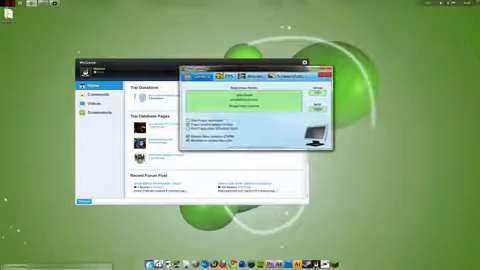
{"action": "left_click_drag", "start_coordinate": [205, 70], "coordinate": [230, 66]}
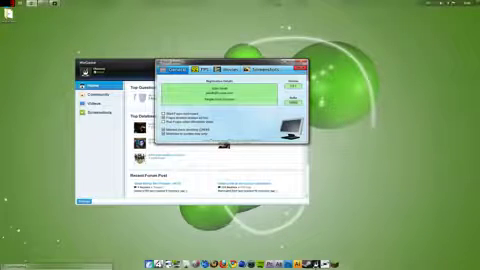
{"action": "left_click_drag", "start_coordinate": [250, 63], "coordinate": [365, 66]}
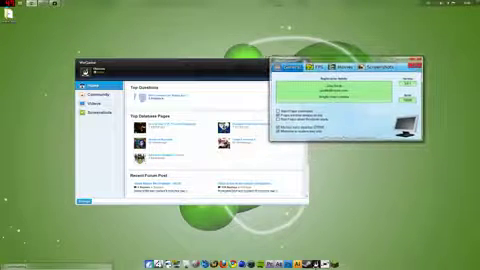
{"action": "left_click_drag", "start_coordinate": [150, 63], "coordinate": [60, 60]}
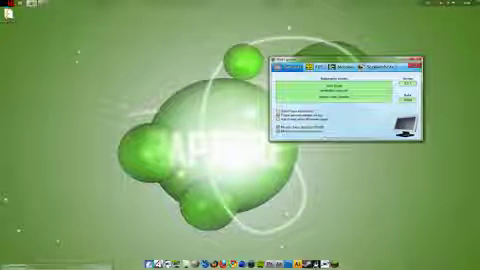
- Look through Fraps' FPS and Screenshots pages on the way to Movies
{"action": "left_click", "coordinate": [346, 66]}
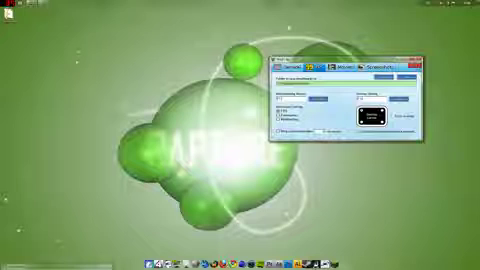
{"action": "left_click", "coordinate": [380, 66]}
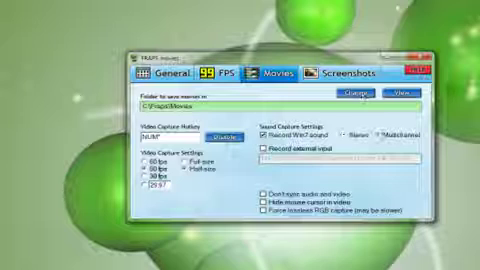
- Turn off external microphone recording, capture sound in Stereo, and show the FPS page
{"action": "left_click", "coordinate": [263, 148]}
{"action": "left_click", "coordinate": [345, 134]}
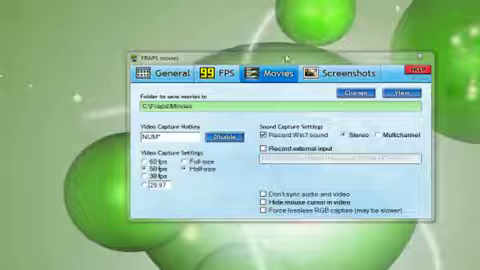
{"action": "left_click_drag", "start_coordinate": [289, 58], "coordinate": [272, 18]}
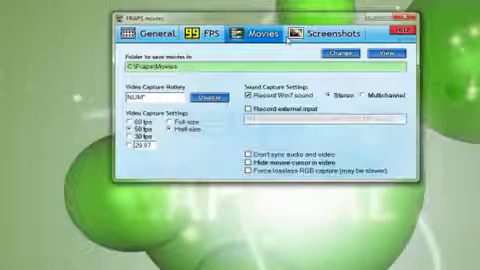
{"action": "left_click", "coordinate": [205, 33]}
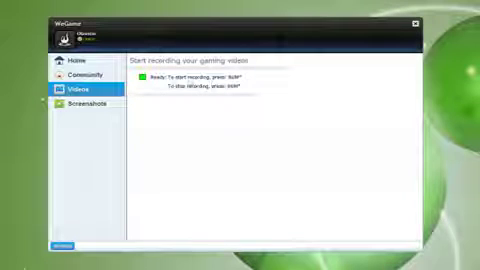
- Open WeGame's recording settings from the Videos page
{"action": "left_click", "coordinate": [62, 246]}
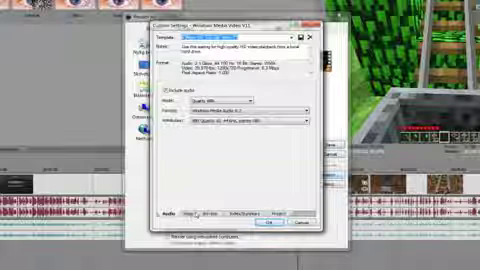
- Set the custom template's video Mode to constant bitrate (CBR)
{"action": "left_click", "coordinate": [190, 214]}
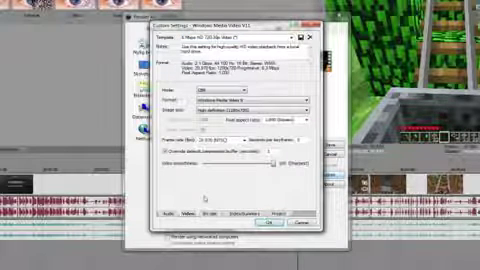
{"action": "left_click", "coordinate": [222, 89]}
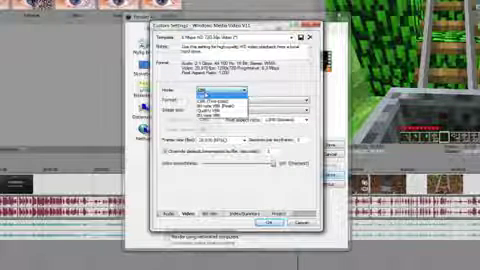
{"action": "left_click", "coordinate": [210, 95]}
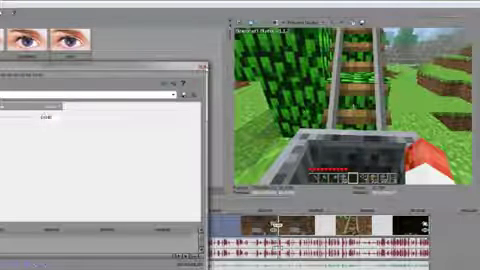
- Close the Sharpen effect's Video Event FX window
{"action": "key", "text": "Return"}
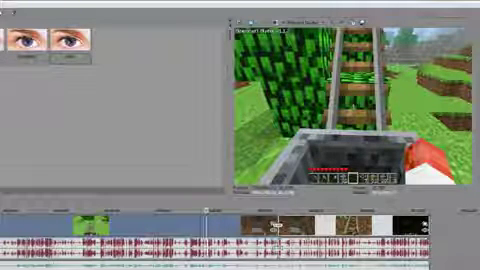